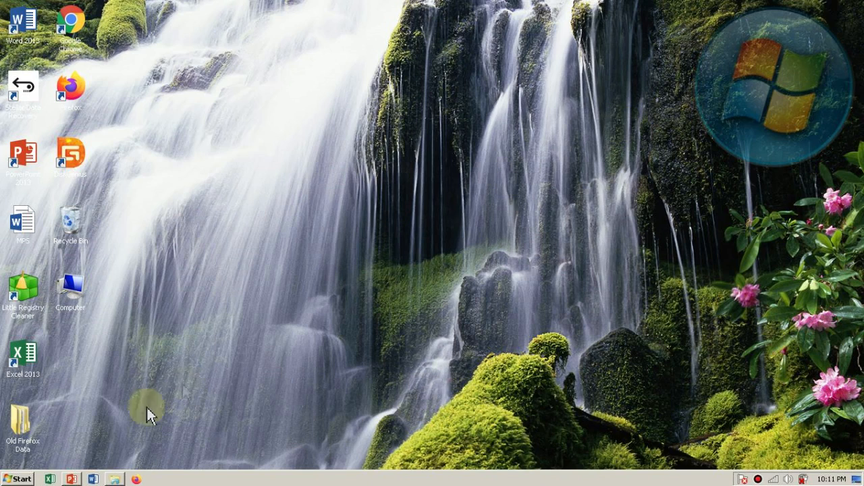
# Start a blank presentation in PowerPoint and delete the title and subtitle placeholders from its first slide
pyautogui.click(69, 480)
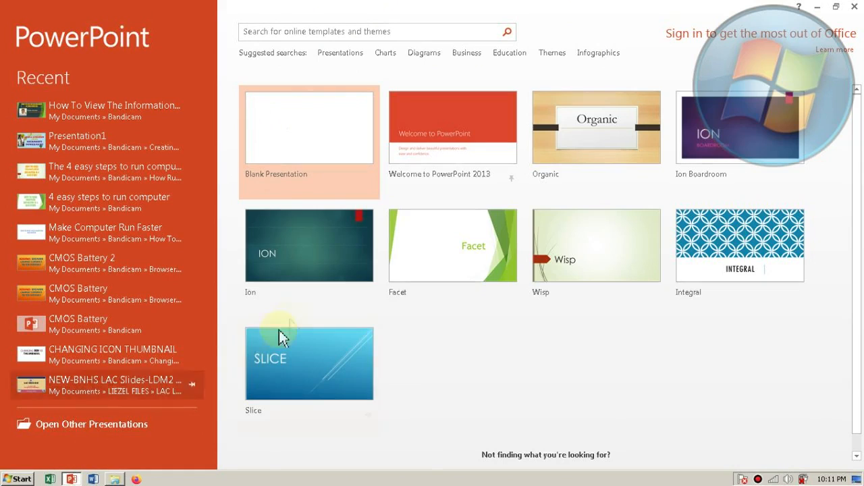
pyautogui.click(335, 134)
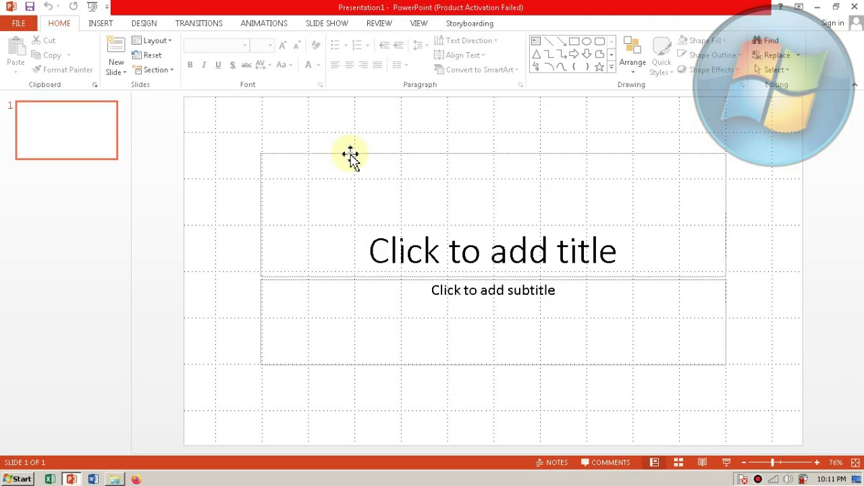
pyautogui.click(351, 154)
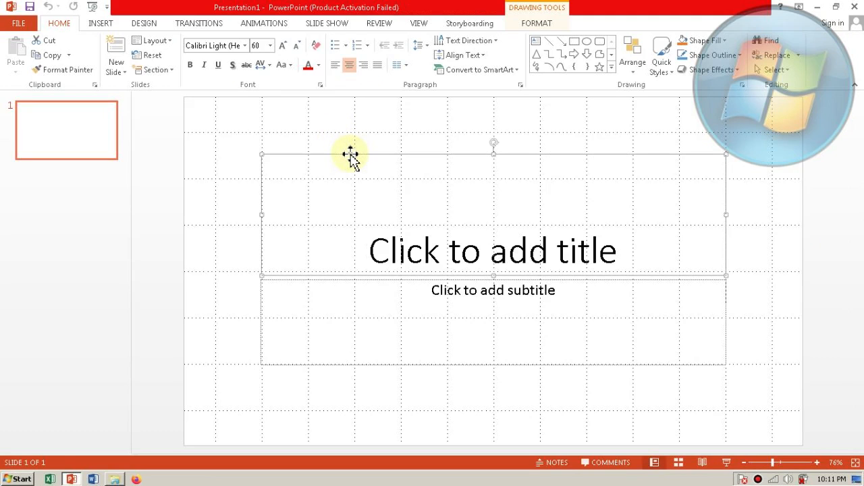
pyautogui.press('Delete')
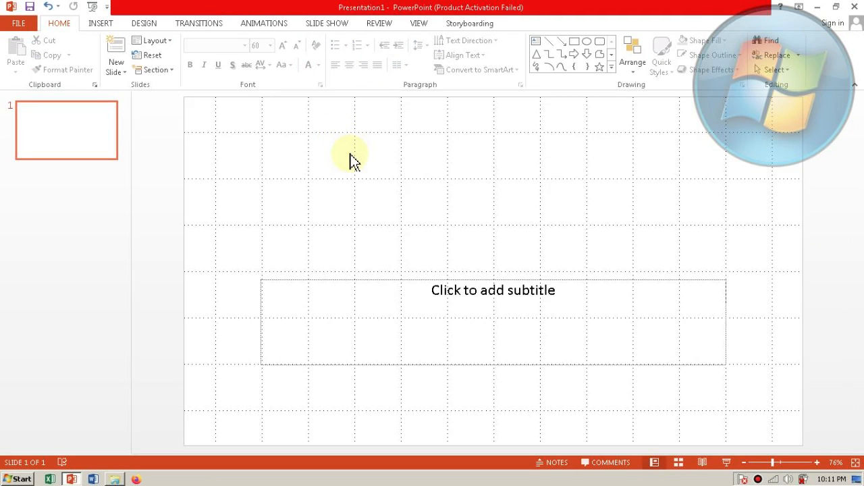
pyautogui.click(363, 280)
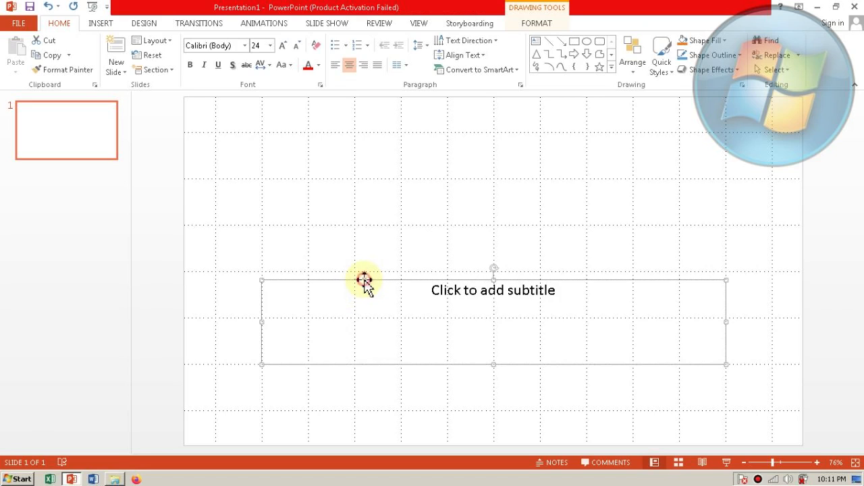
pyautogui.press('Delete')
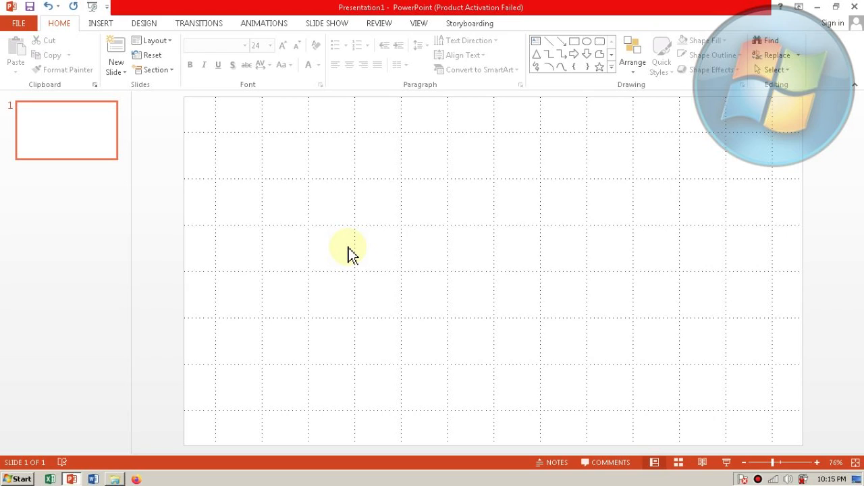
# Insert a WordArt in the bold blue style from the third row, with the first line "HOW TO CREATE AN ANIMATED"
pyautogui.click(101, 25)
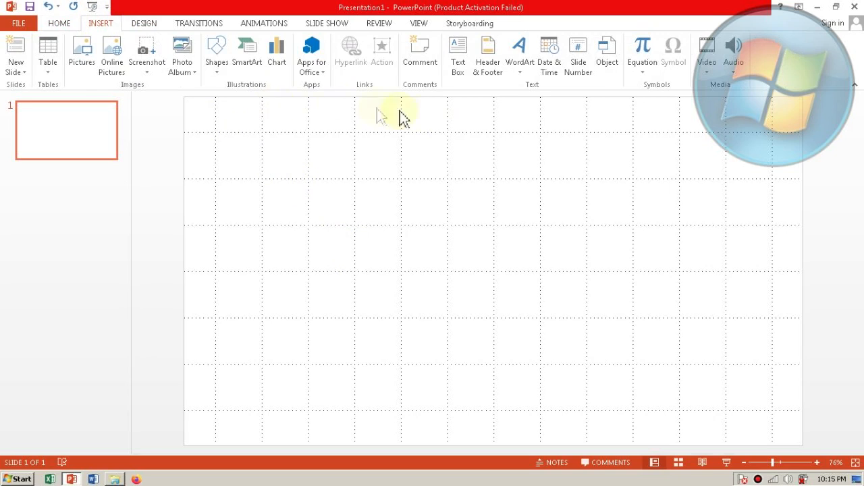
pyautogui.click(524, 66)
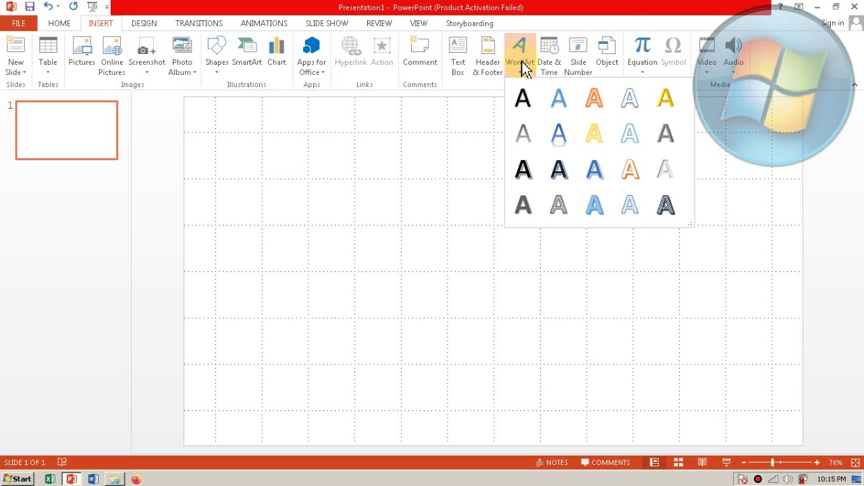
pyautogui.click(594, 172)
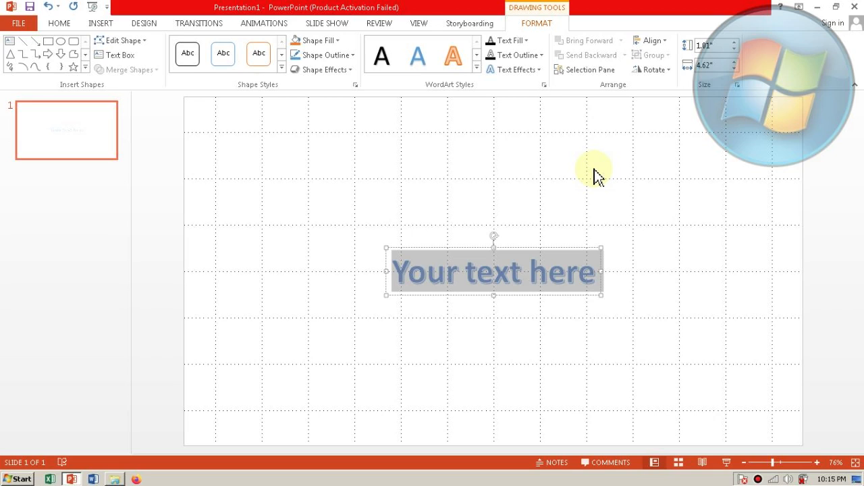
pyautogui.write('h')
pyautogui.press('BackSpace')
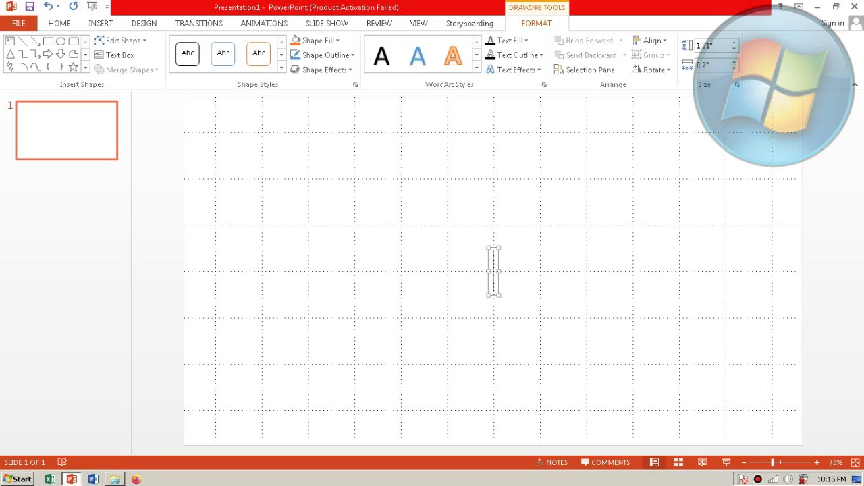
pyautogui.write('HOW T')
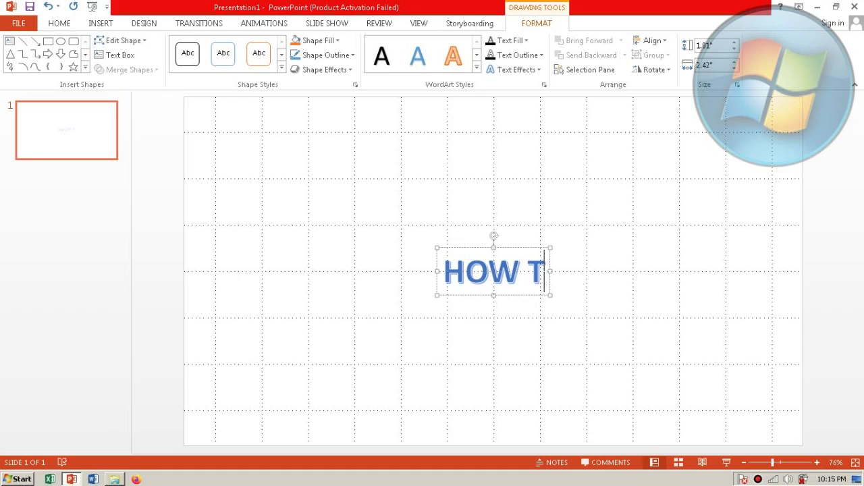
pyautogui.write('O CRE')
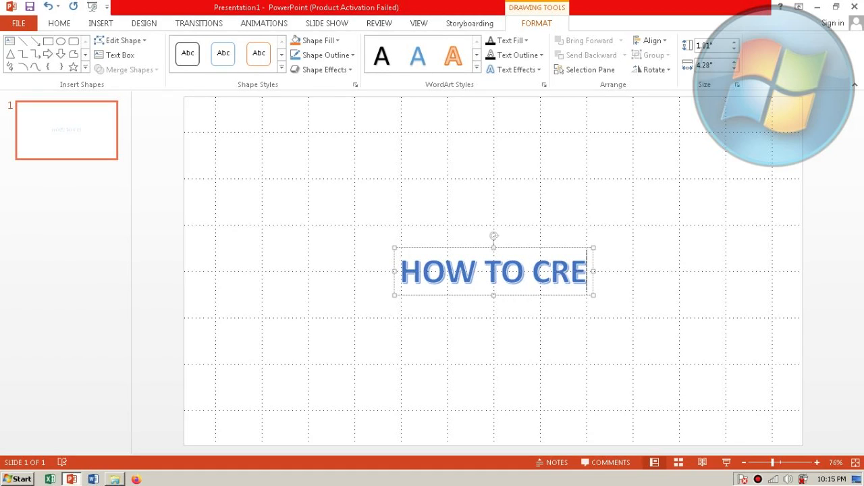
pyautogui.write('ATE')
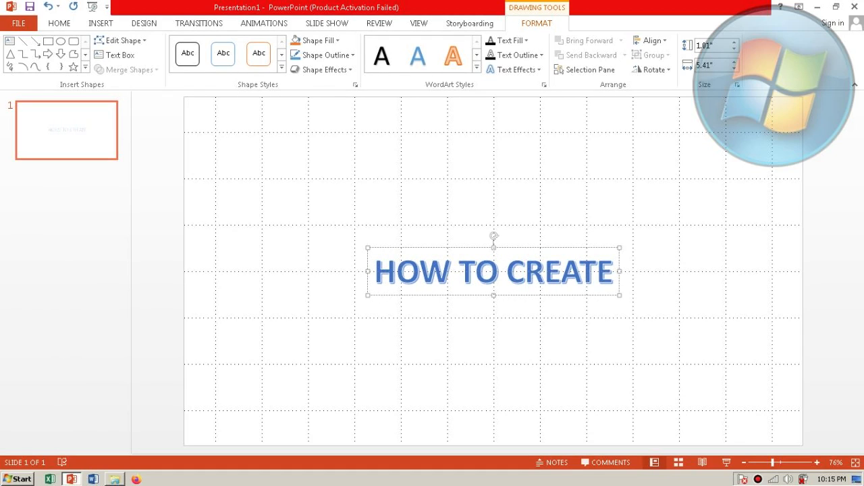
pyautogui.write(' A')
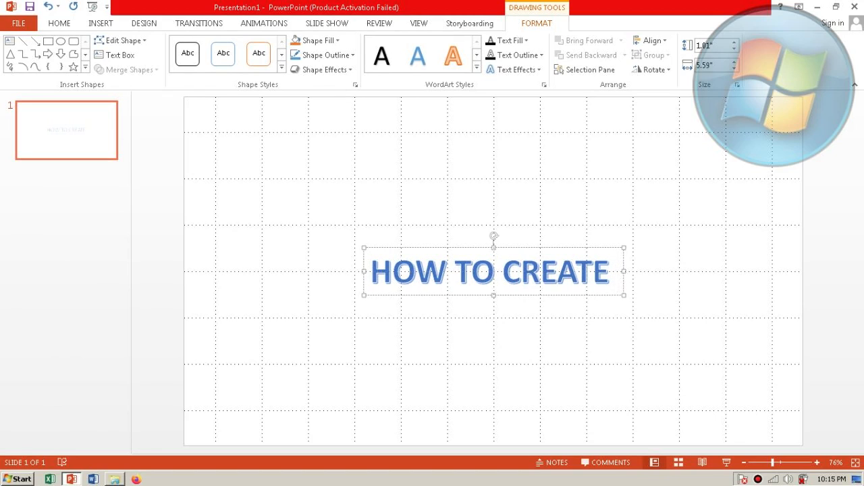
pyautogui.write('N A')
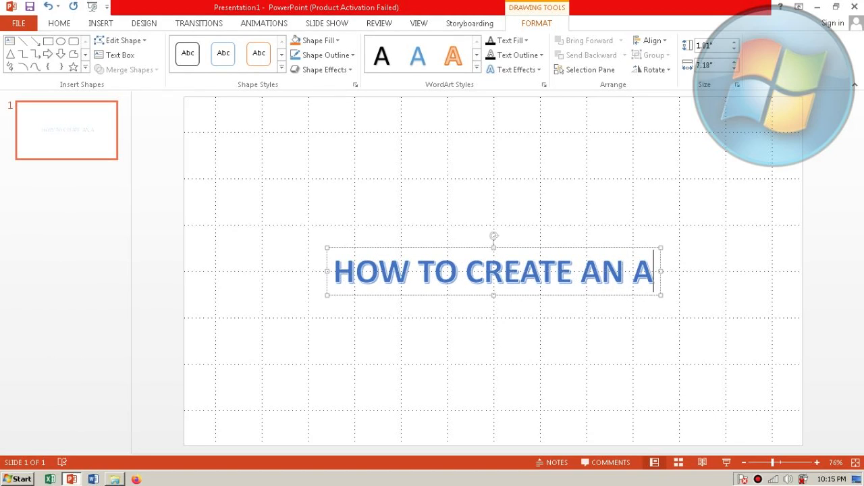
pyautogui.write('NIMATED')
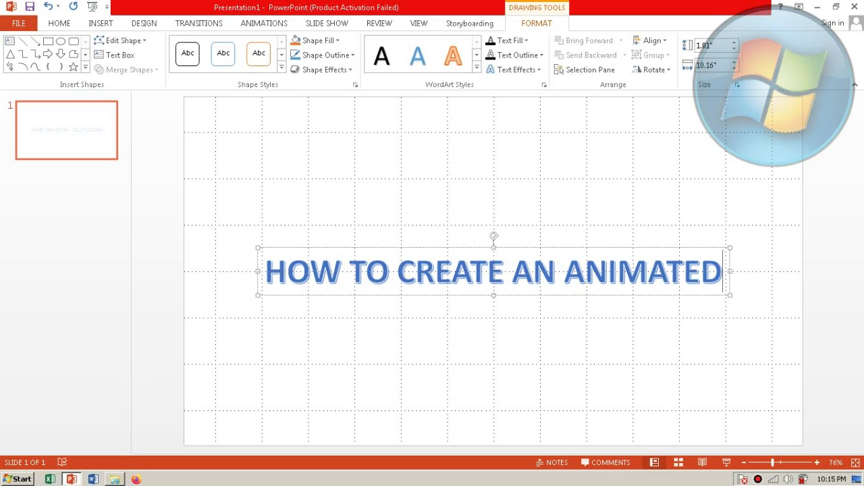
# Add the second line "INTRO FOR YOUR VIDEO BLOG" to the WordArt title
pyautogui.press('Return')
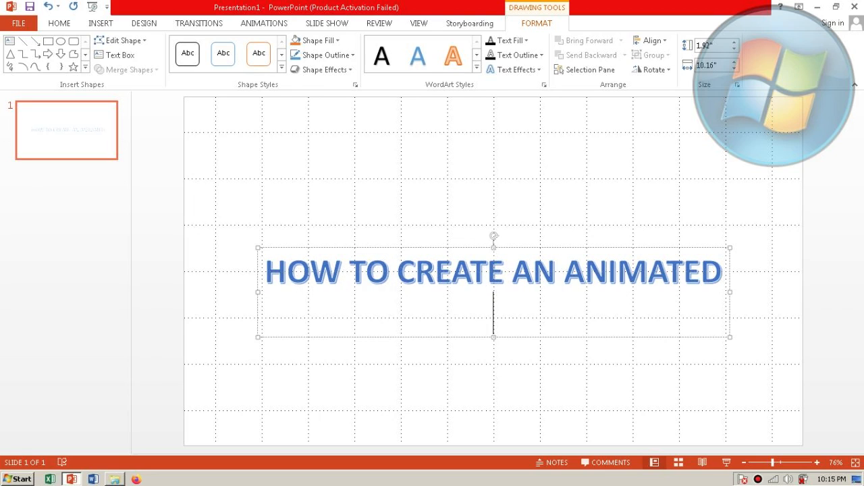
pyautogui.write('INTRO')
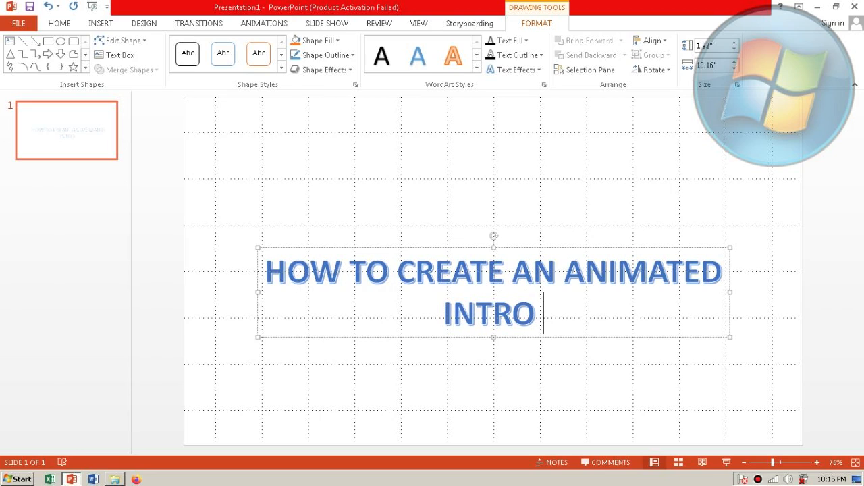
pyautogui.write(' FOR ')
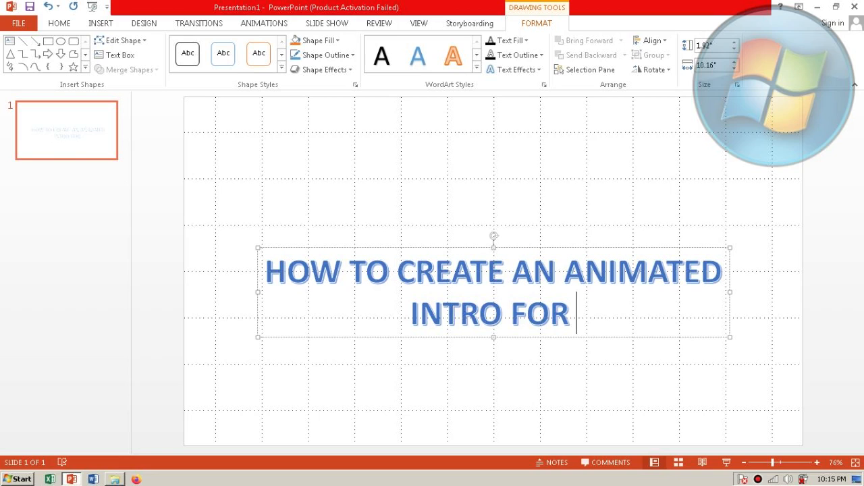
pyautogui.write('YOUR')
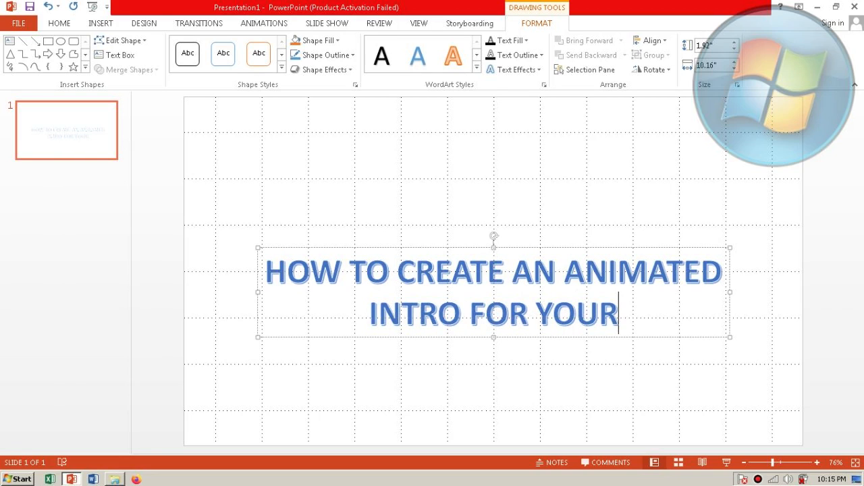
pyautogui.write(' VIDEO BLOG')
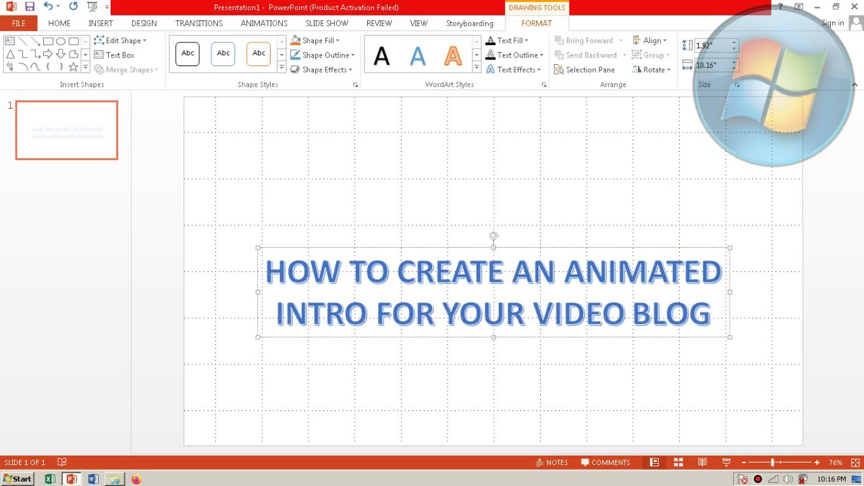
# Add the third line "USING THE MICROSOFT POWERPOINT" to the WordArt title
pyautogui.press('Return')
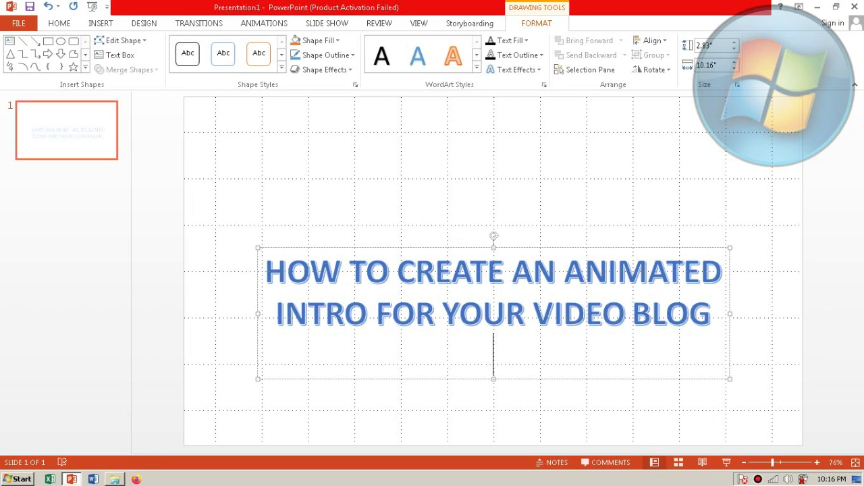
pyautogui.write('US')
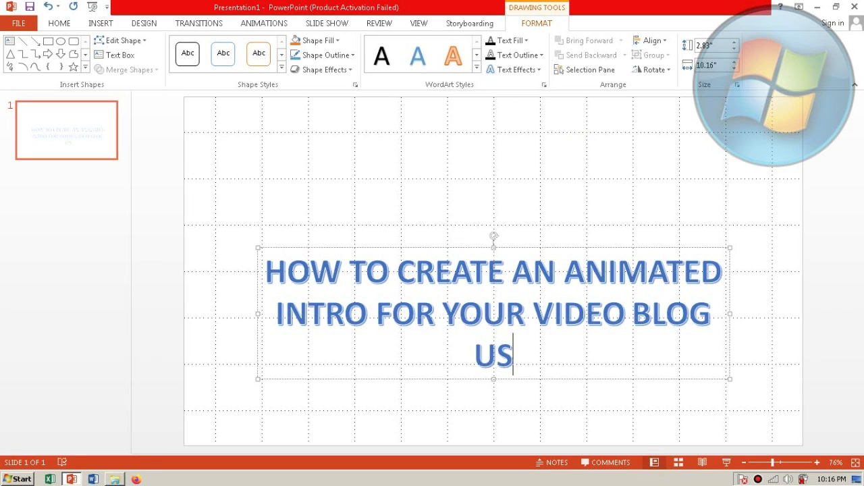
pyautogui.write('ING T')
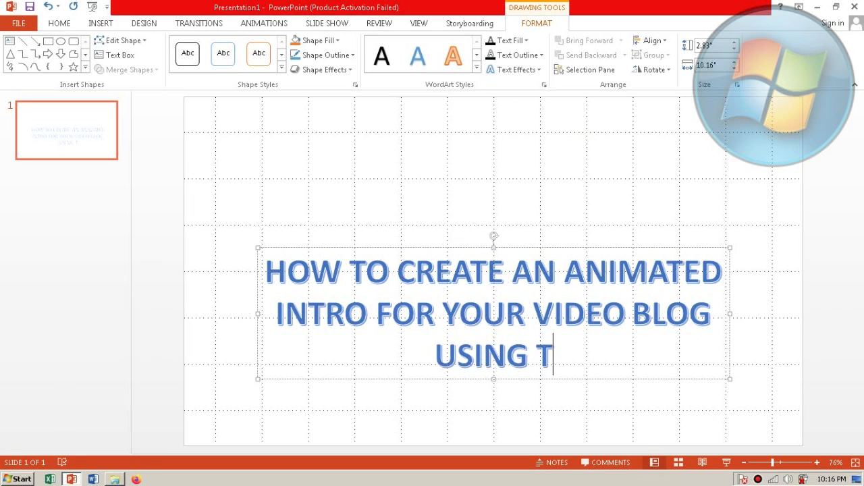
pyautogui.write('HE P')
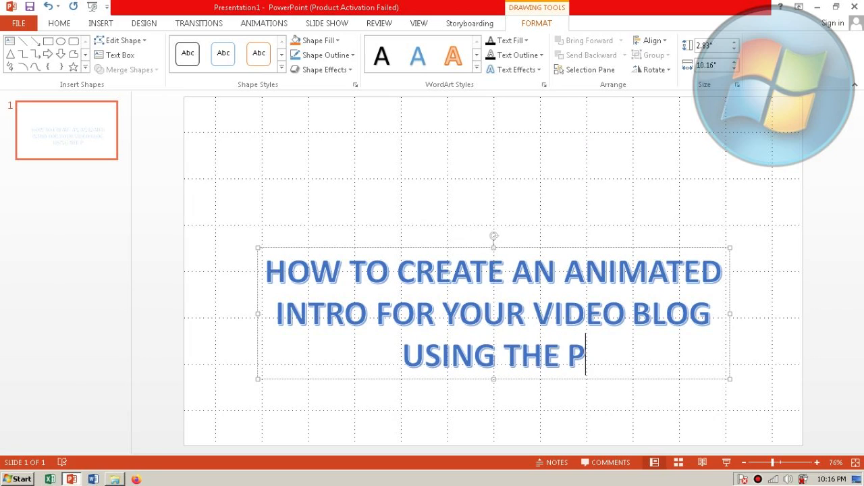
pyautogui.press('BackSpace')
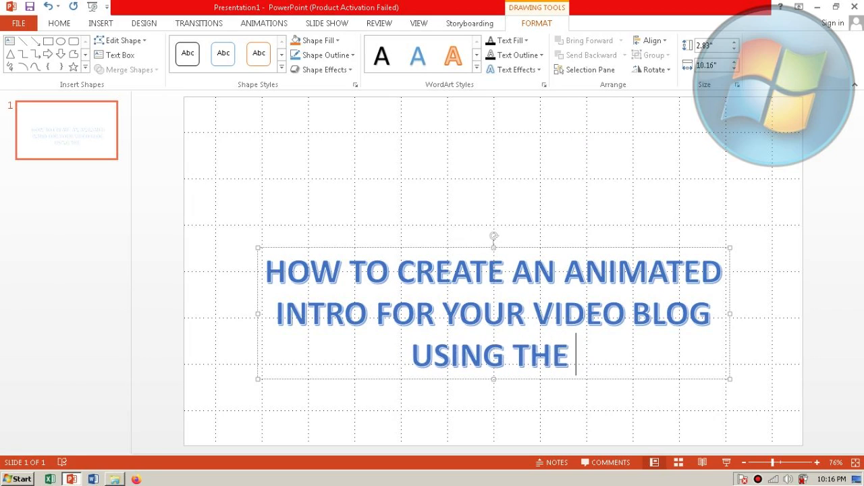
pyautogui.write('MICRO')
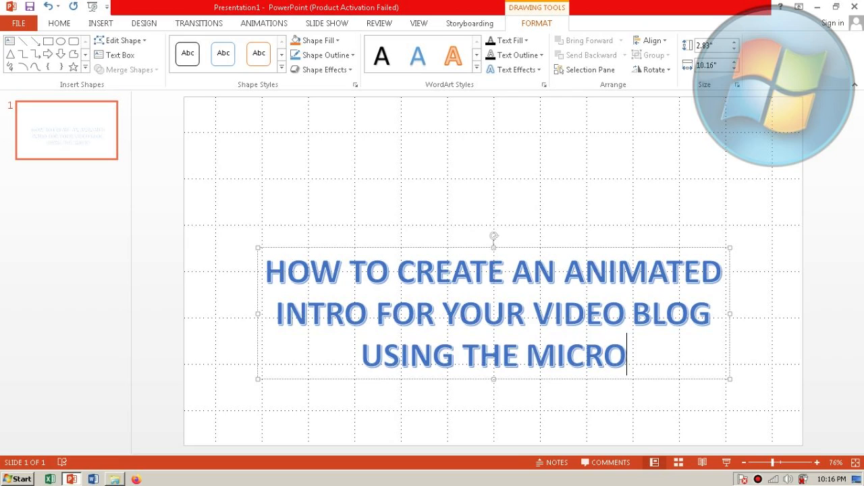
pyautogui.write('SOFT')
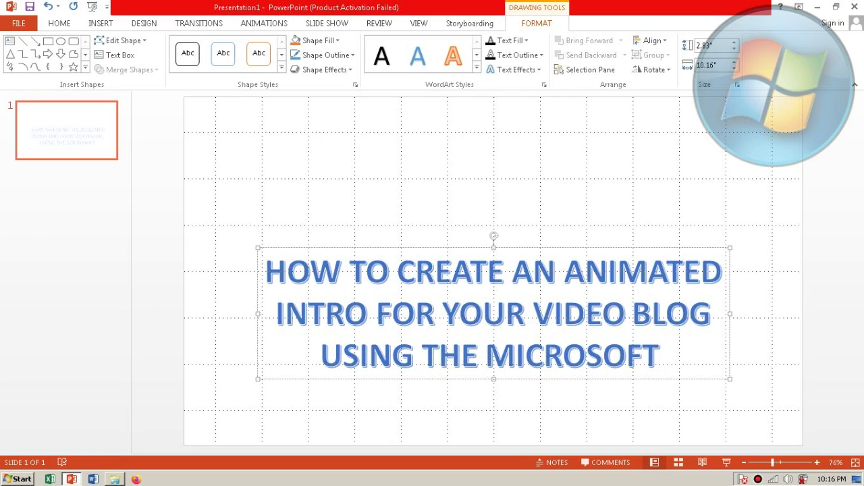
pyautogui.write(' POWERP')
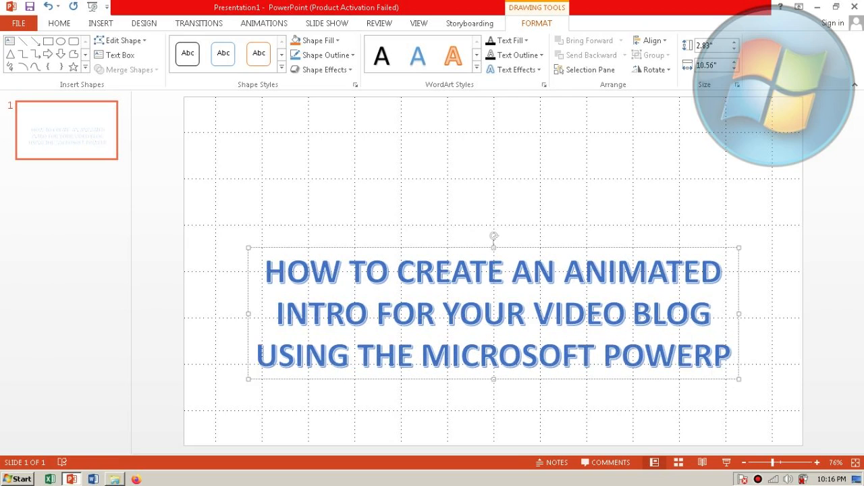
pyautogui.write('OINT')
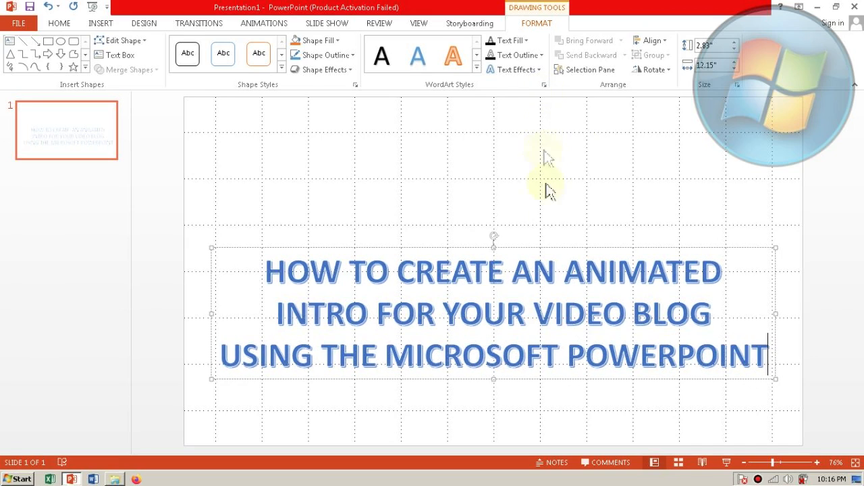
# Move the three-line WordArt title up to the upper part of the slide, roughly centred horizontally, and deselect it
pyautogui.moveTo(548, 248); pyautogui.dragTo(541, 187)
pyautogui.click(527, 355)
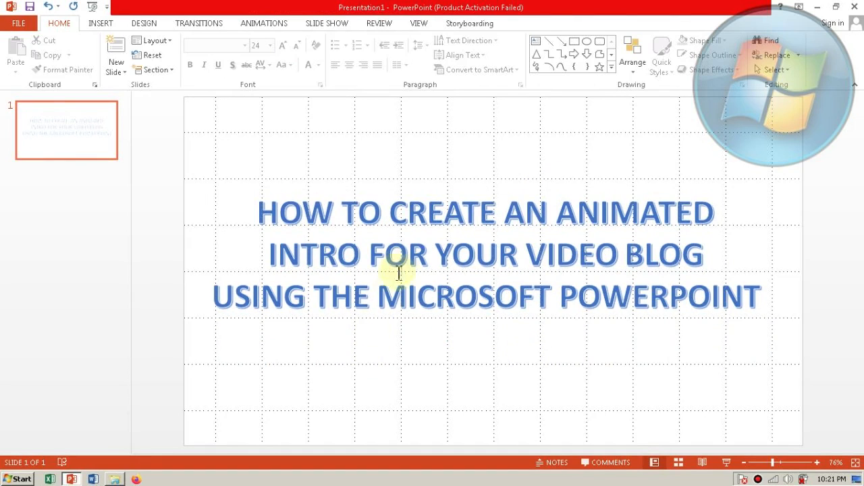
pyautogui.click(426, 208)
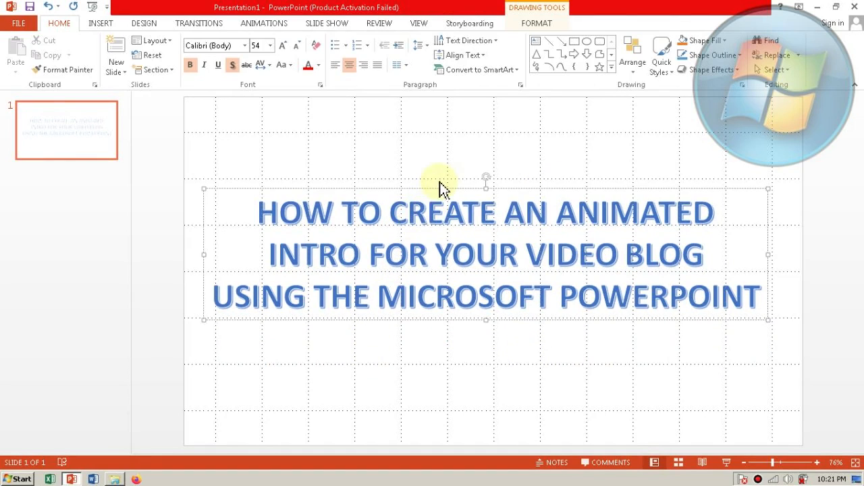
pyautogui.moveTo(440, 189); pyautogui.dragTo(443, 123)
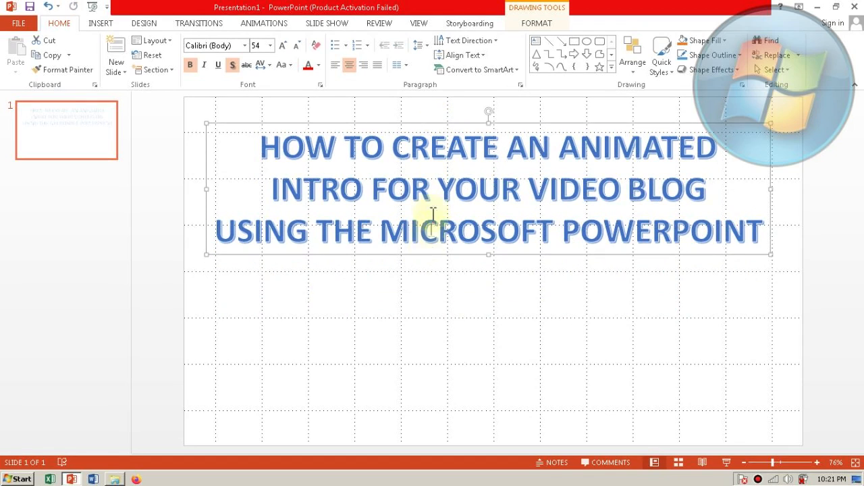
pyautogui.click(421, 304)
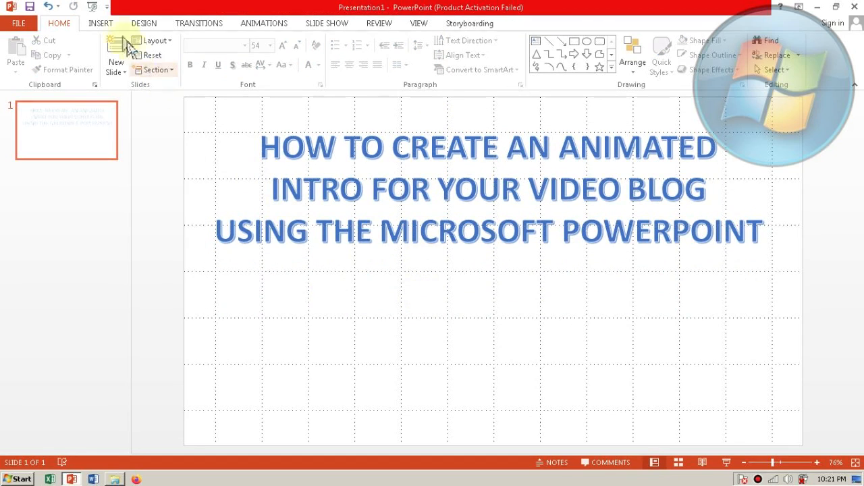
# Insert the man's solo portrait from the "wedding -March 6" folder in the Pictures library and place it at the slide's lower left, below the title
pyautogui.click(101, 23)
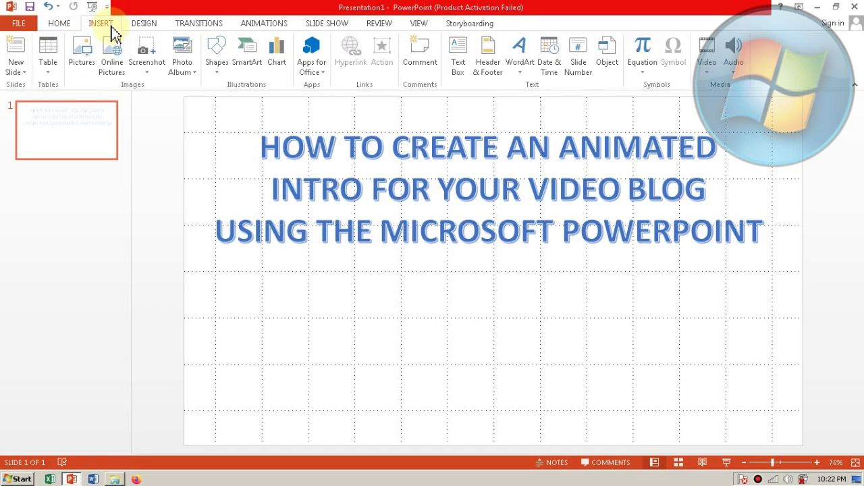
pyautogui.click(86, 66)
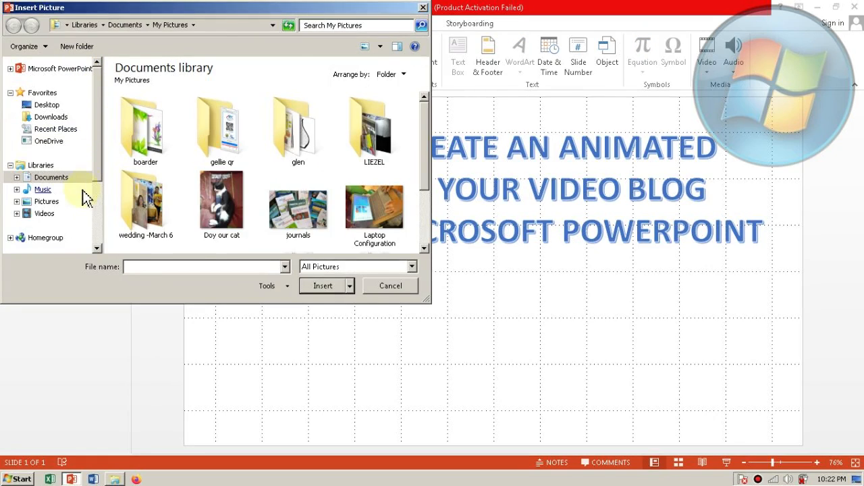
pyautogui.click(59, 205)
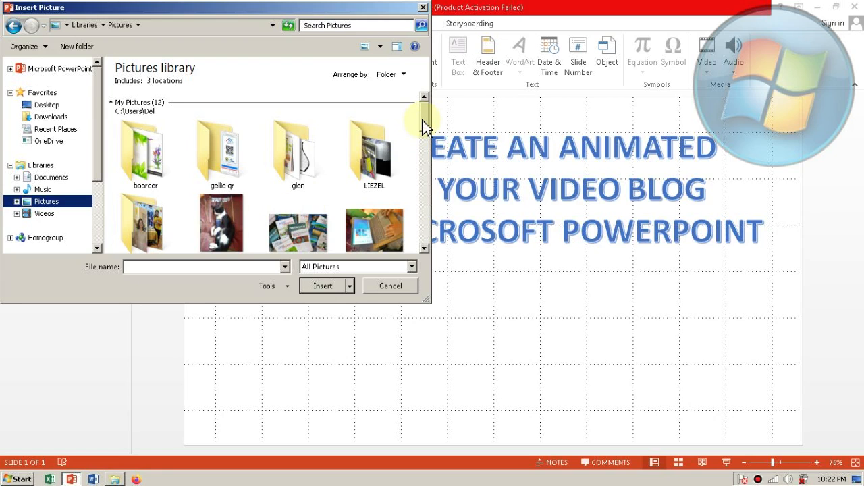
pyautogui.scroll(-2, 424, 132)
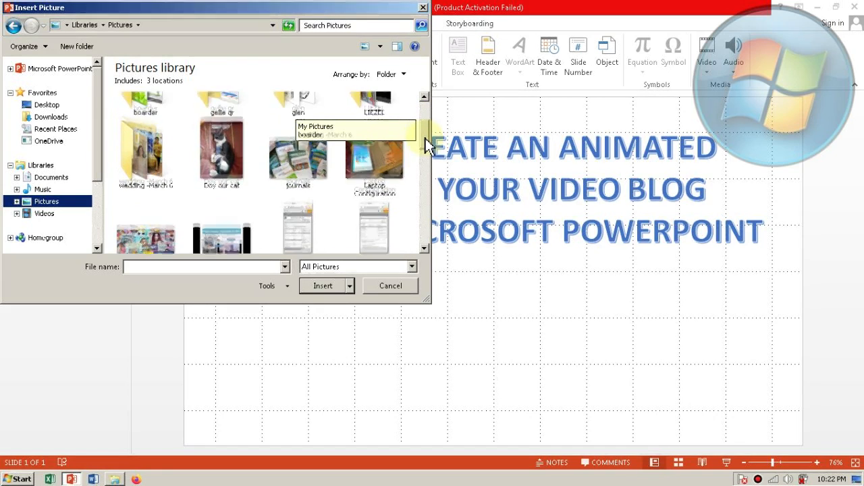
pyautogui.scroll(-1, 425, 146)
pyautogui.scroll(2, 426, 148)
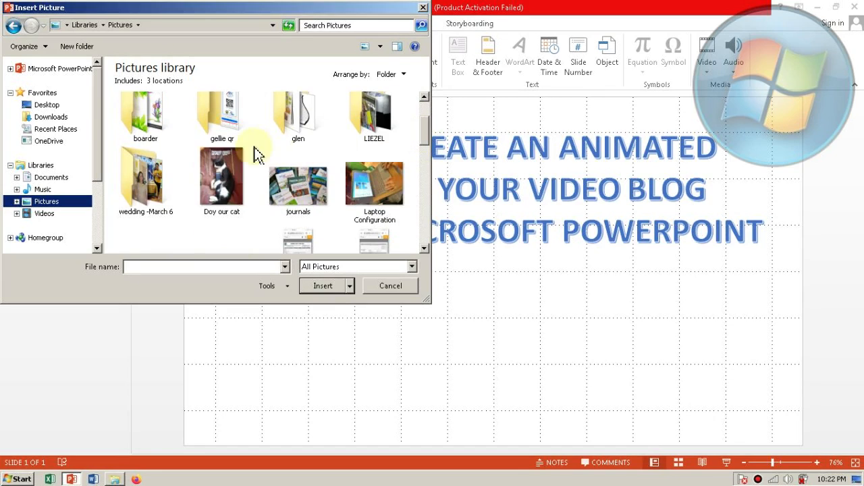
pyautogui.doubleClick(173, 185)
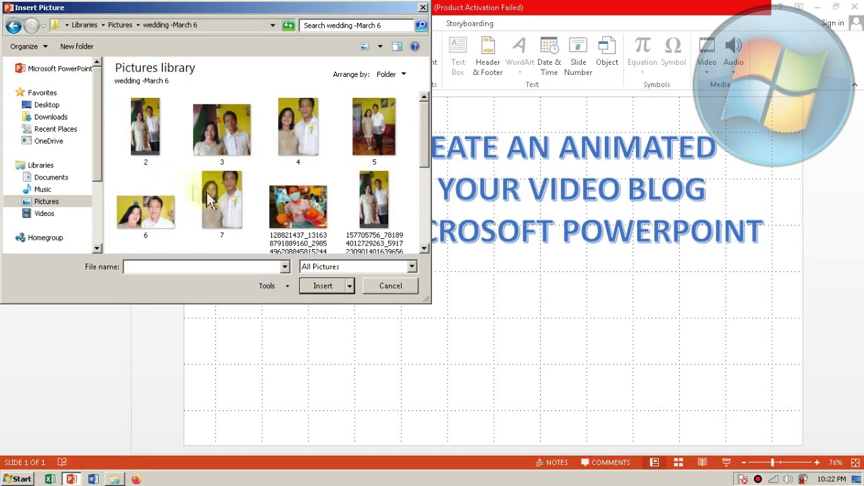
pyautogui.moveTo(423, 141); pyautogui.dragTo(425, 192)
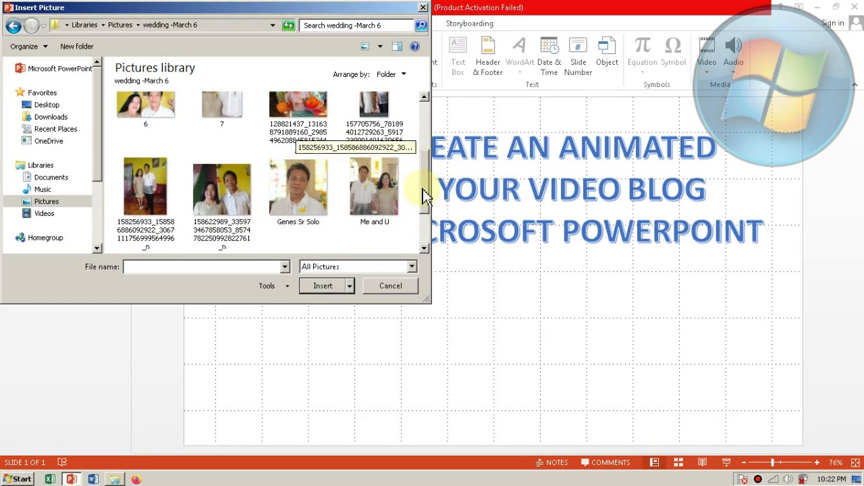
pyautogui.click(321, 213)
pyautogui.click(335, 287)
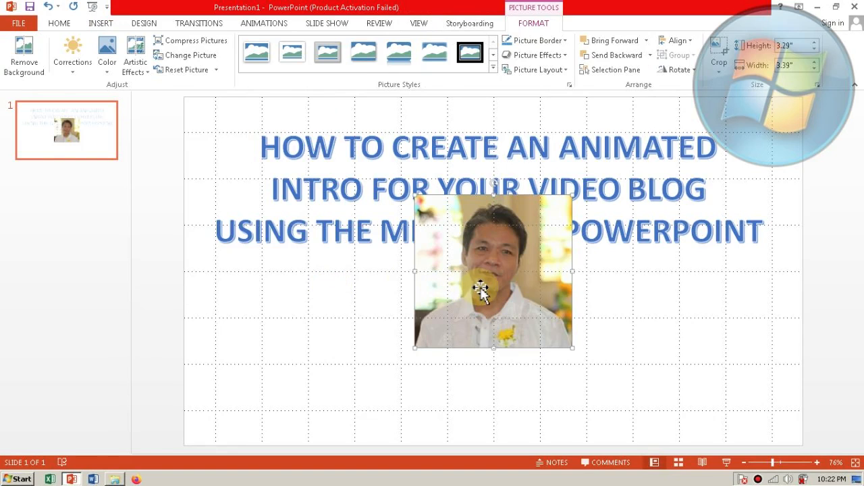
pyautogui.moveTo(480, 287); pyautogui.dragTo(308, 353)
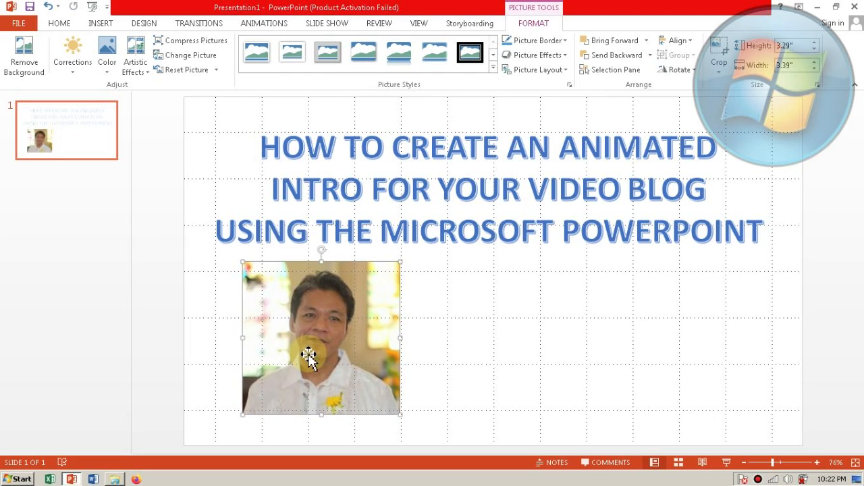
pyautogui.click(440, 322)
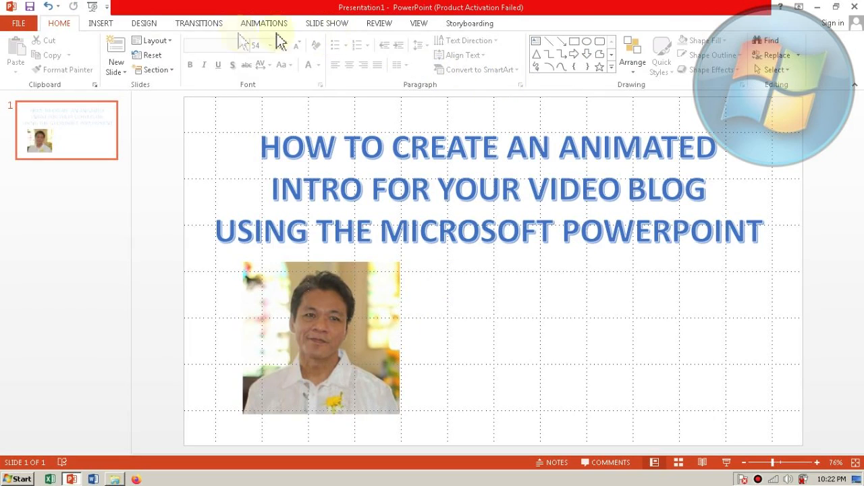
# Insert a second WordArt in the solid gold style, the last one in the first row of styles
pyautogui.click(102, 23)
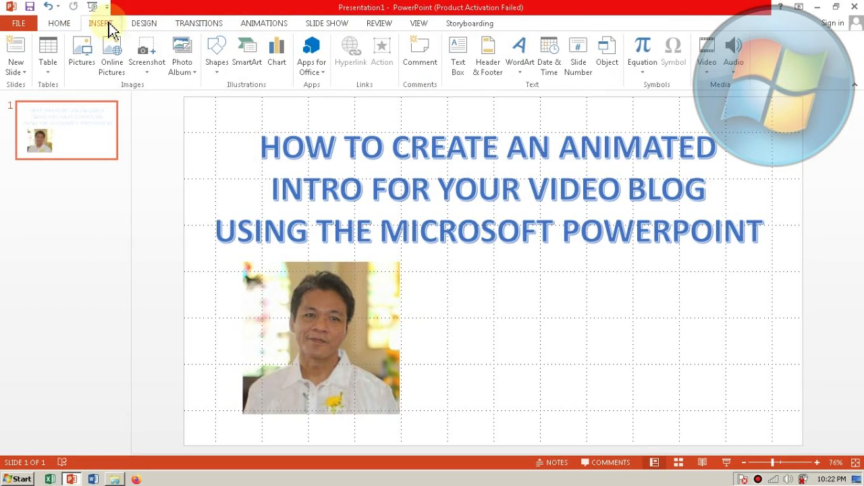
pyautogui.click(521, 76)
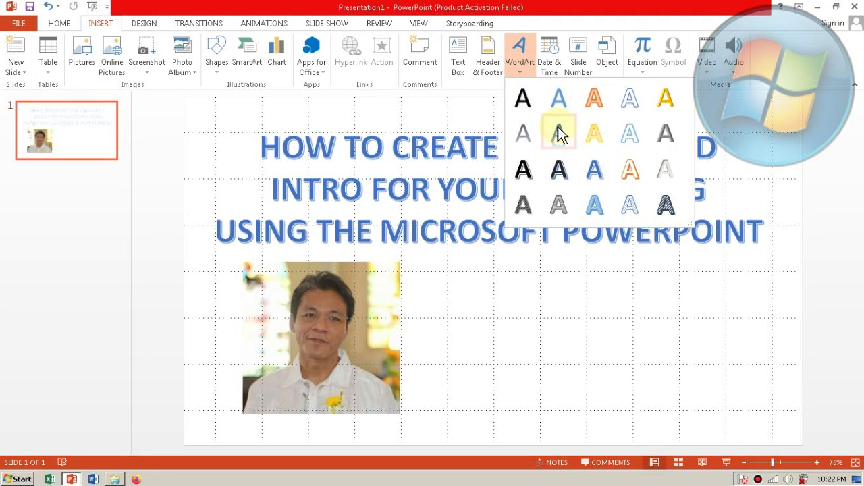
pyautogui.click(667, 102)
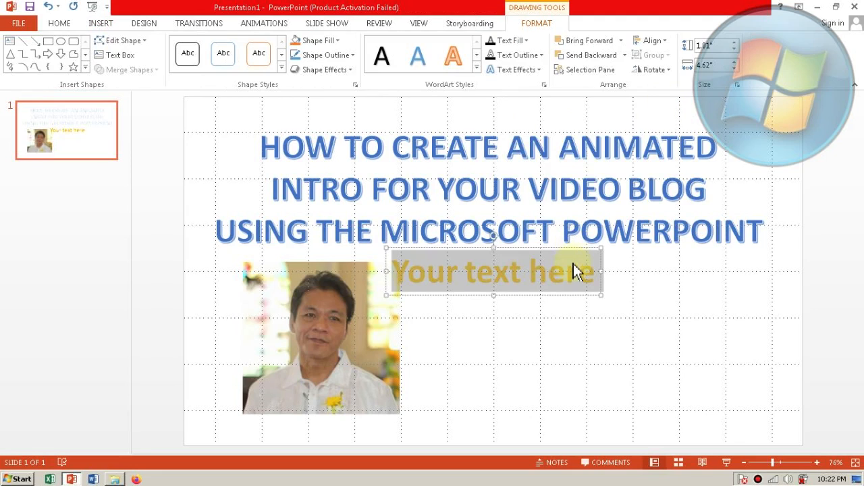